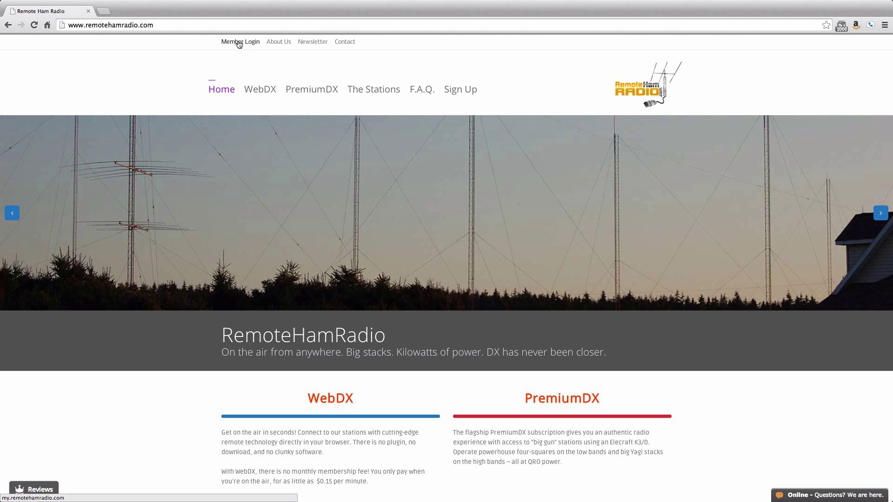
# Step: Sign in to RemoteHamRadio with the saved member callsign and the account password
pyautogui.click(239, 43)
pyautogui.write('nn2dx')
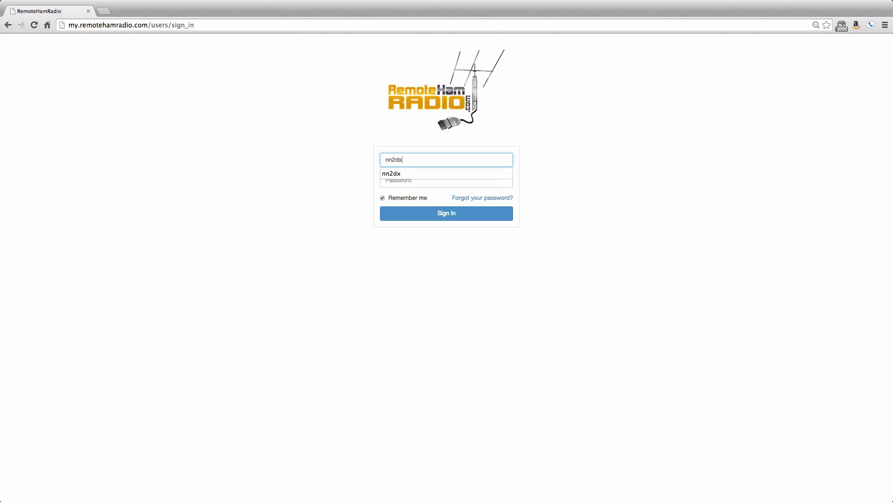
pyautogui.press('Tab')
pyautogui.write('**')
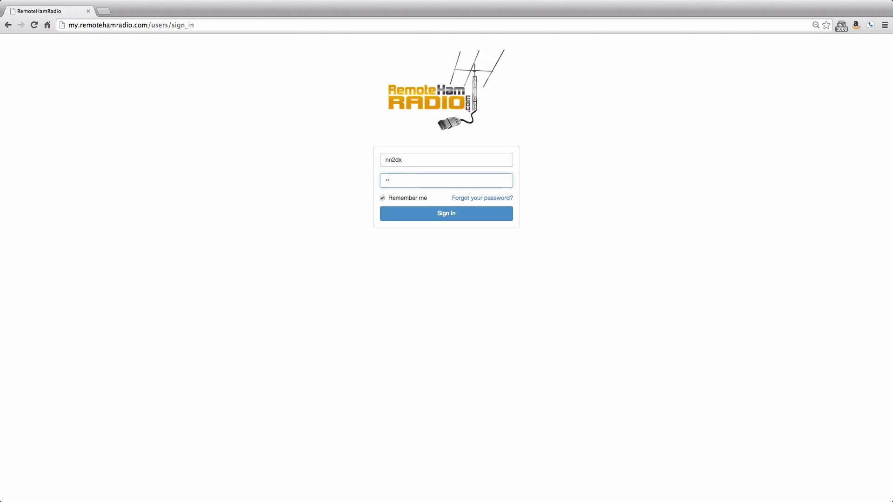
pyautogui.write('*')
pyautogui.press('Return')
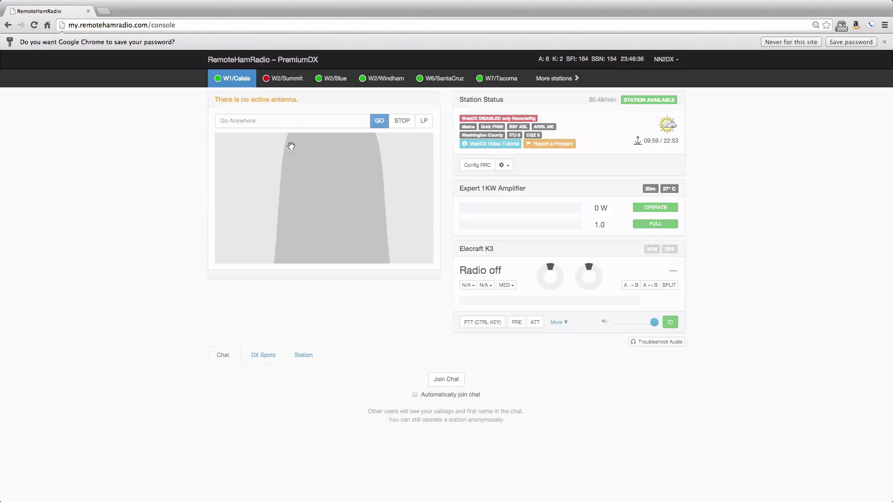
# Step: Switch via W2/Blue to W6/SantaCruz, check DX Spots and Chat, then show its per-band antenna list
pyautogui.click(333, 80)
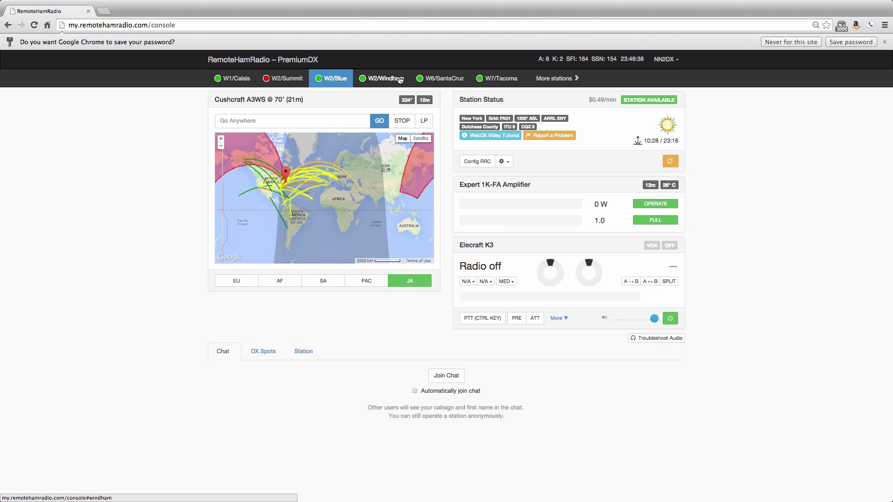
pyautogui.click(443, 80)
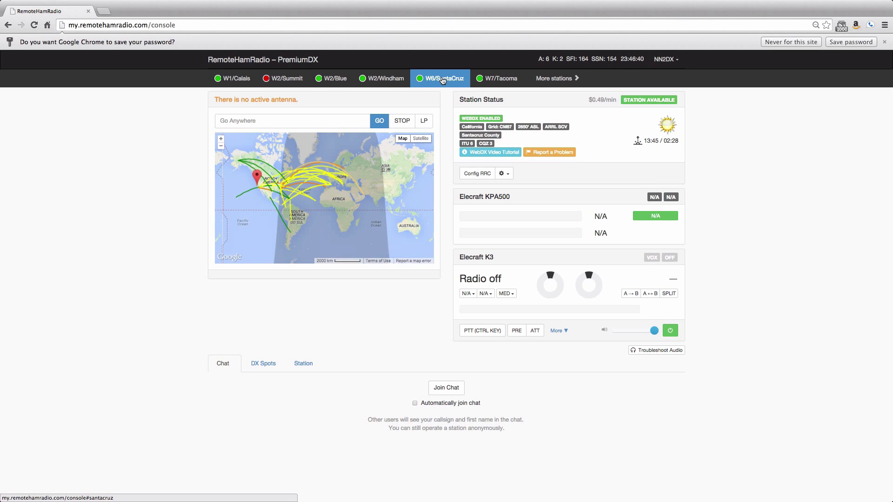
pyautogui.click(263, 365)
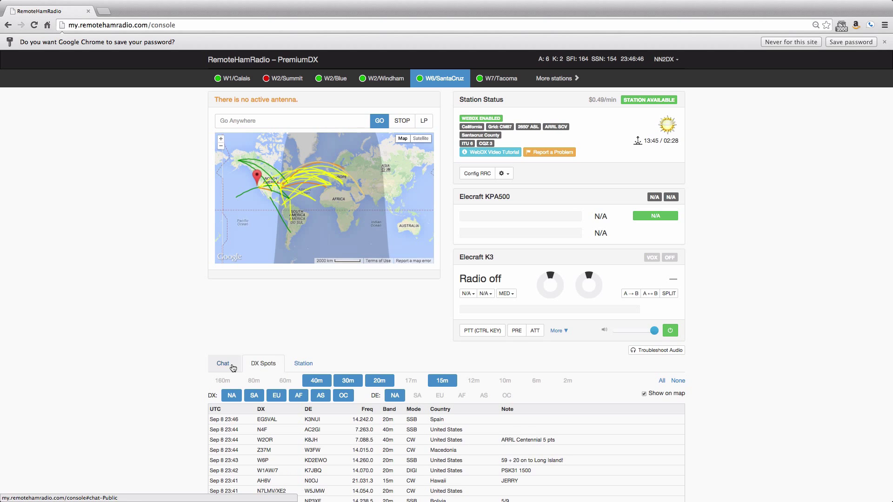
pyautogui.click(220, 367)
pyautogui.click(258, 366)
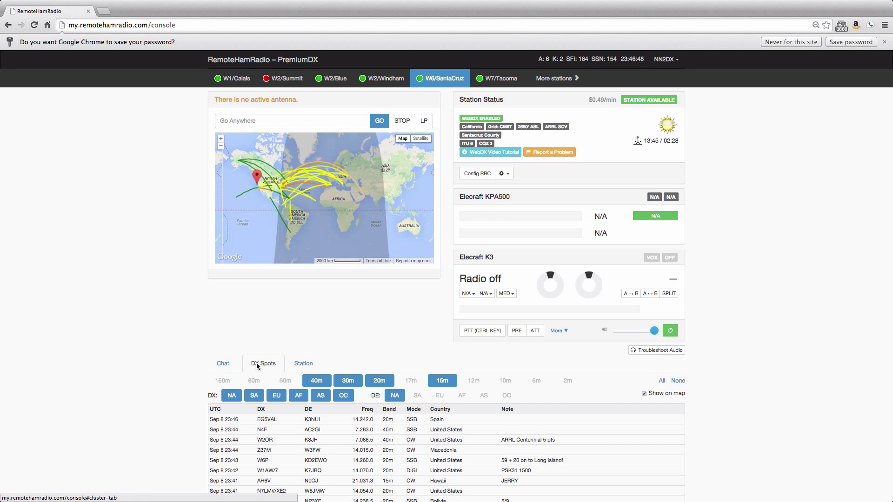
pyautogui.click(298, 364)
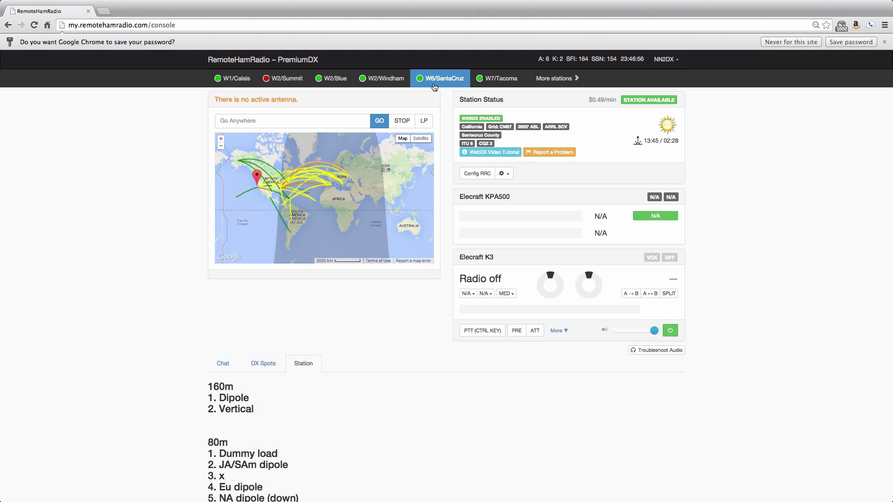
# Step: Scroll through the W6/SantaCruz station's antenna list
pyautogui.scroll(-15, 159, 377)
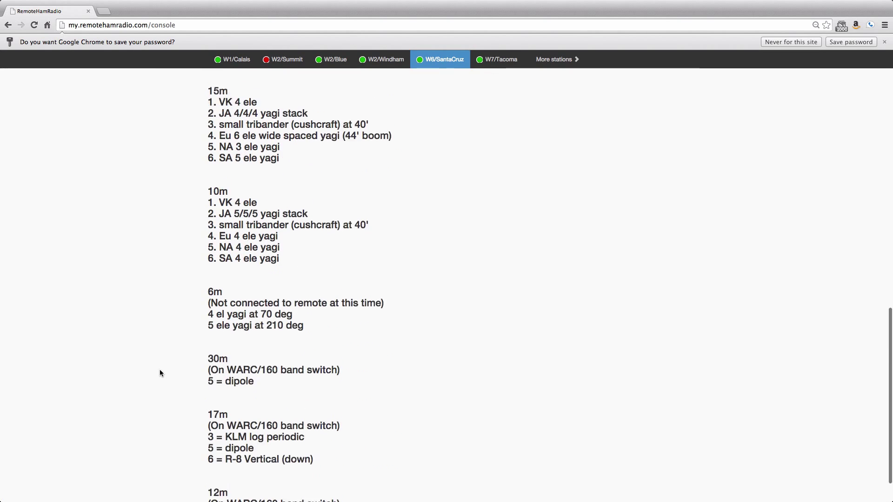
pyautogui.scroll(15, 160, 369)
pyautogui.scroll(-11, 160, 367)
pyautogui.scroll(6, 160, 367)
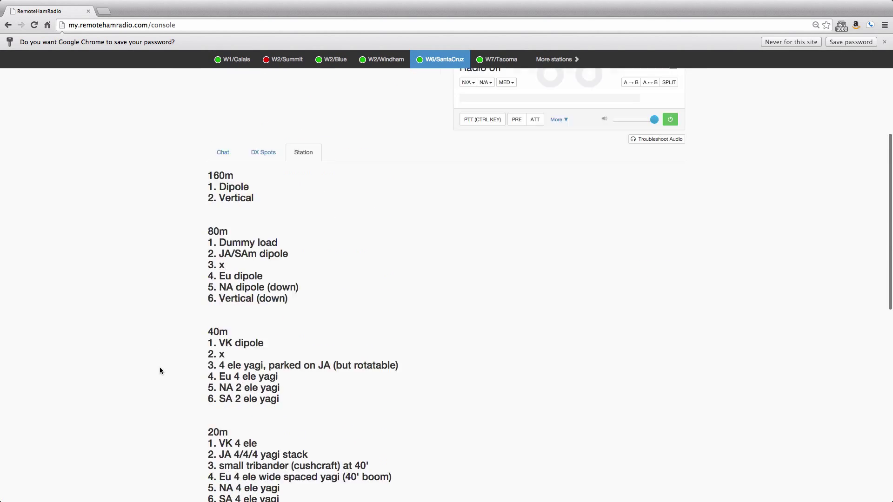
pyautogui.scroll(4, 160, 367)
# Step: Switch through W2/Windham and W2/Blue back to the W1/Calais station
pyautogui.click(382, 79)
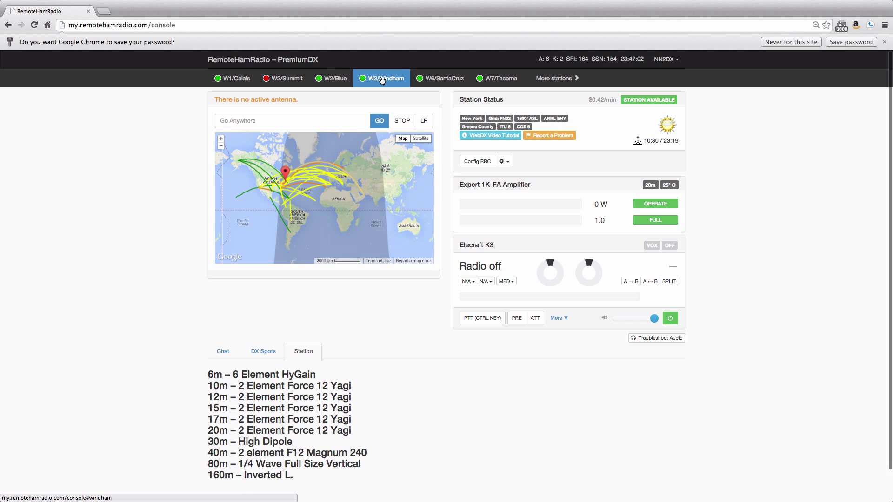
pyautogui.click(335, 79)
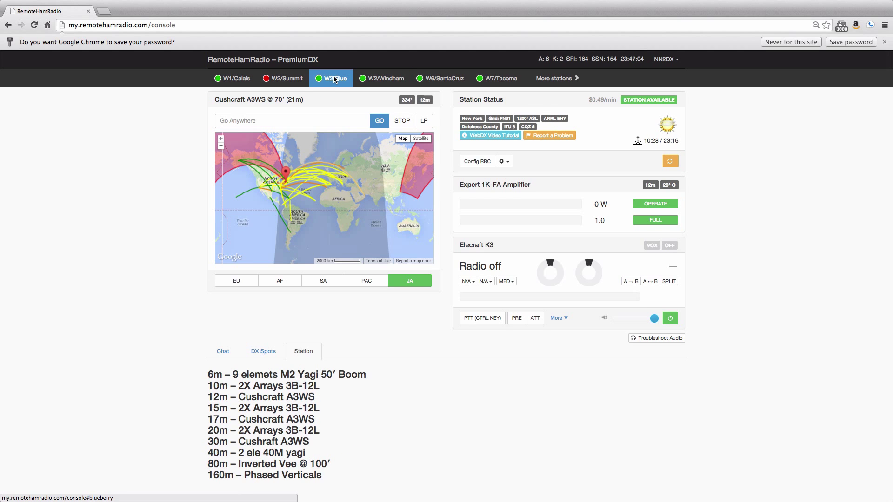
pyautogui.click(236, 78)
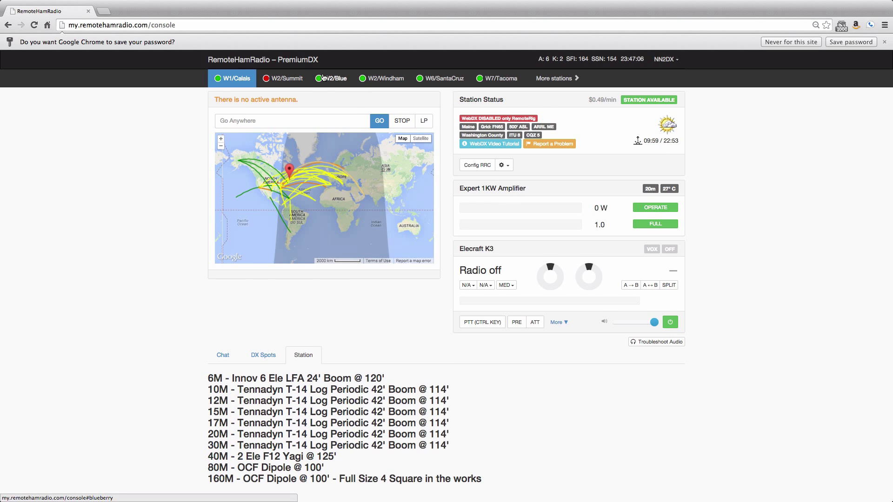
# Step: On W2/Blue, show the DX spots and filter them to 6m only after clearing all bands
pyautogui.click(328, 77)
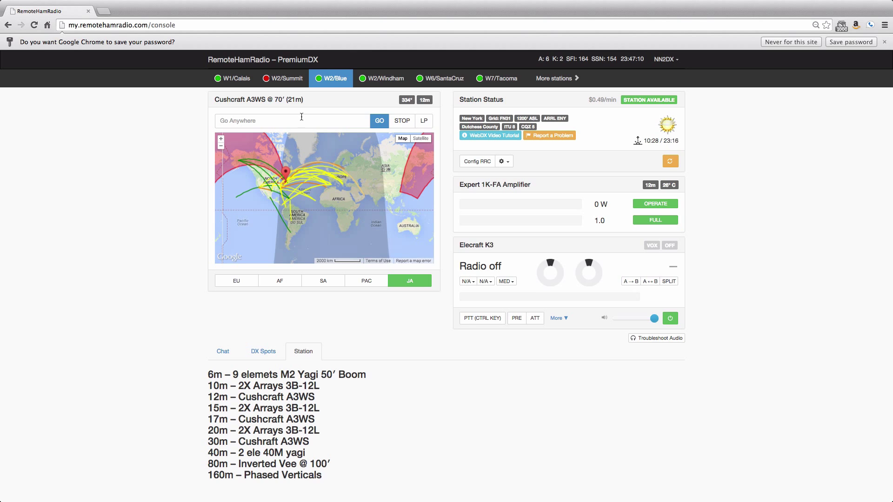
pyautogui.click(264, 353)
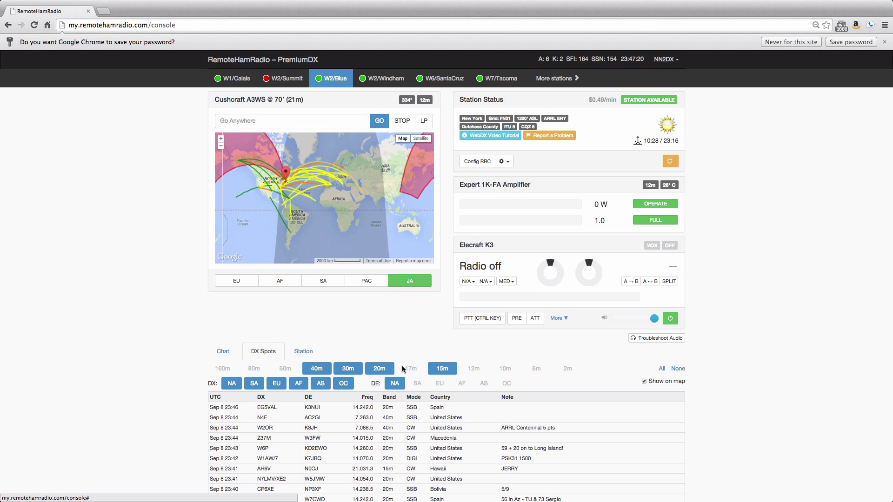
pyautogui.click(286, 370)
pyautogui.click(255, 371)
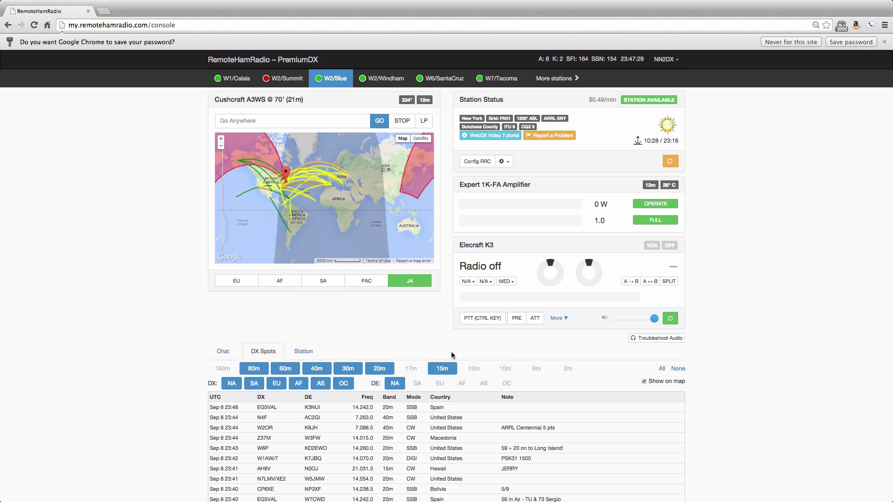
pyautogui.click(677, 369)
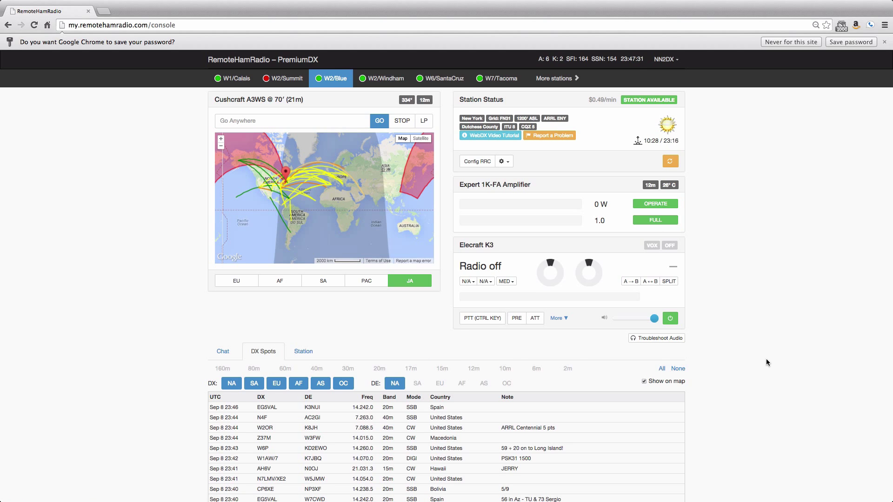
pyautogui.click(535, 371)
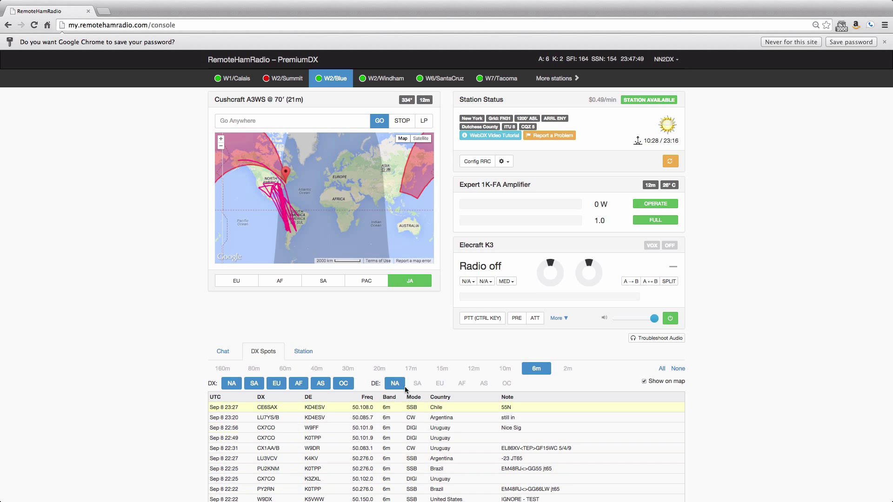
# Step: Change the DX spot filter from 6m to 10m only
pyautogui.click(506, 370)
pyautogui.click(542, 374)
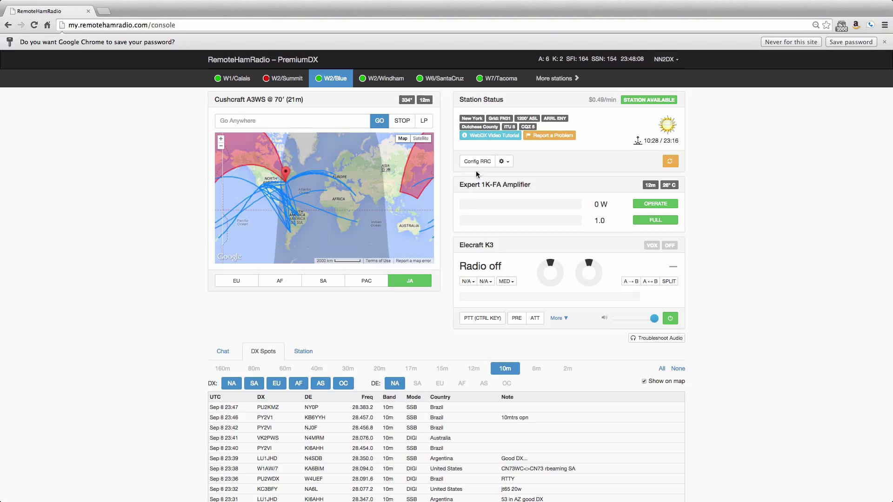
# Step: Power on the K3 at 24.955.000 12m USB, allow the microphone, and lower the volume
pyautogui.click(672, 320)
pyautogui.click(863, 59)
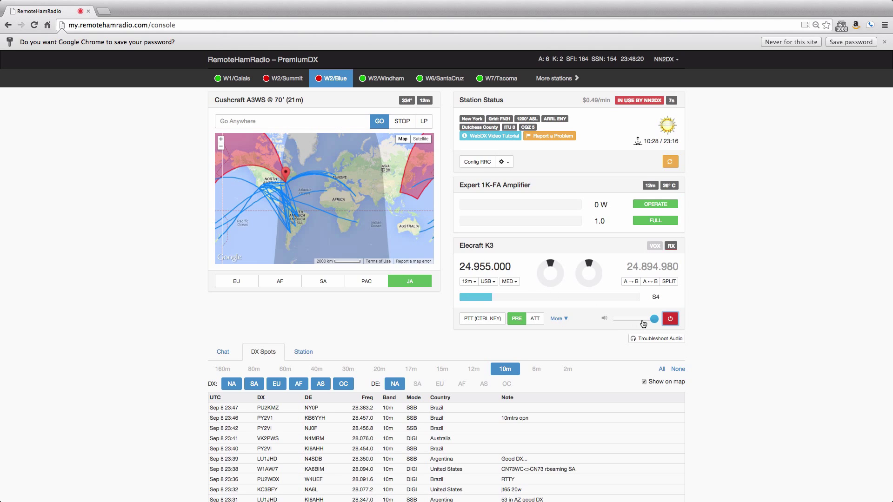
pyautogui.moveTo(654, 319); pyautogui.dragTo(620, 321)
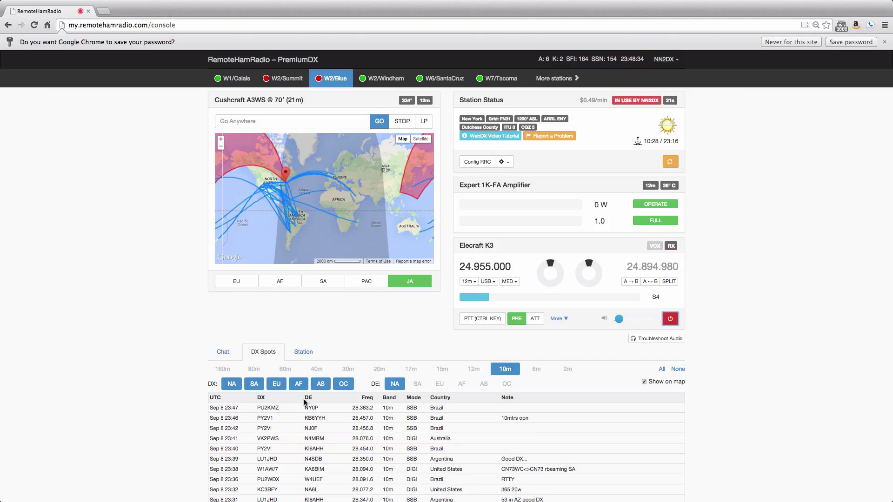
pyautogui.click(270, 409)
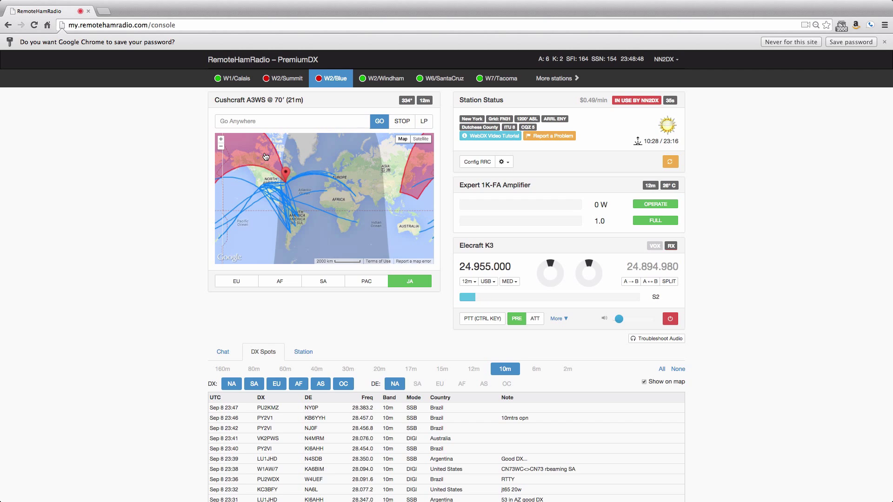
pyautogui.click(274, 408)
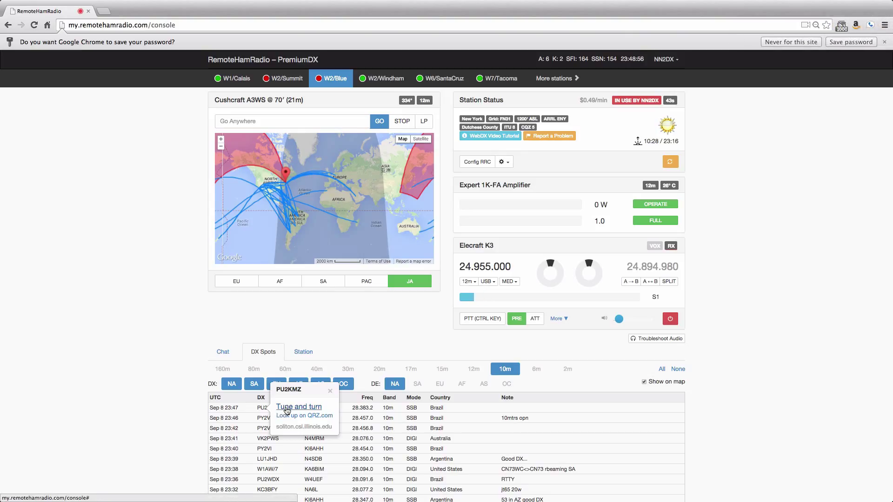
pyautogui.click(287, 408)
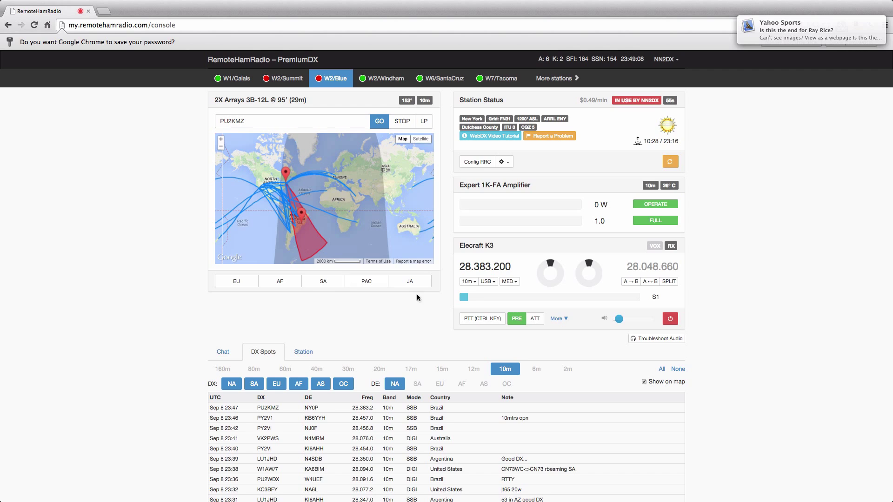
pyautogui.moveTo(620, 319); pyautogui.dragTo(648, 322)
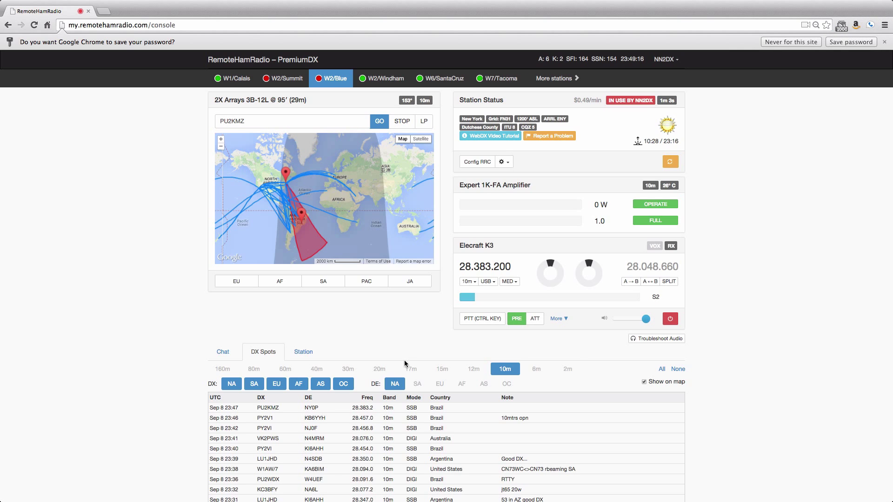
# Step: Add 20m spots, tune and turn to EG5VAL at 14.242.000 USB, then lower the volume
pyautogui.click(377, 370)
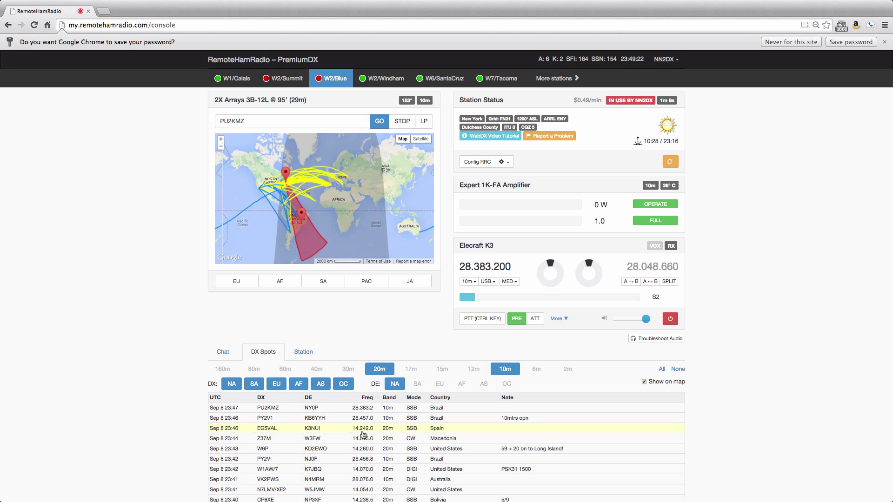
pyautogui.click(267, 431)
pyautogui.click(279, 428)
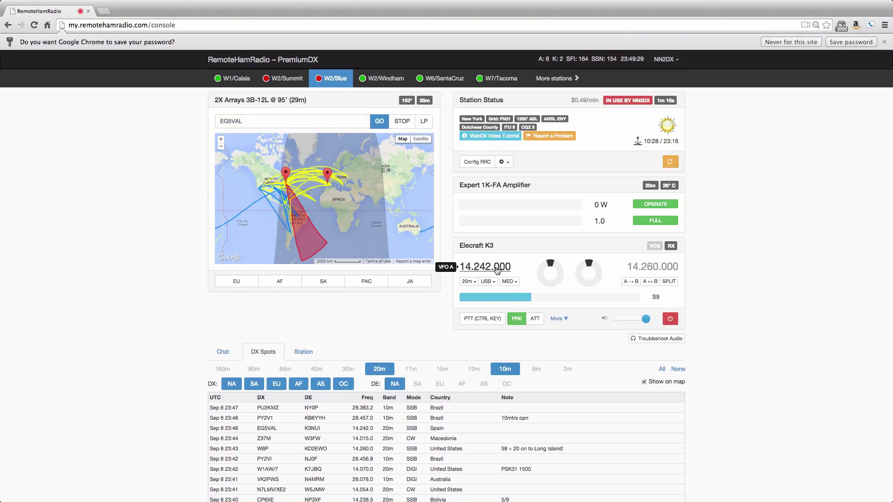
pyautogui.moveTo(645, 319)
pyautogui.mouseDown()
pyautogui.moveTo(630, 320)
pyautogui.moveTo(646, 322)
pyautogui.mouseUp()
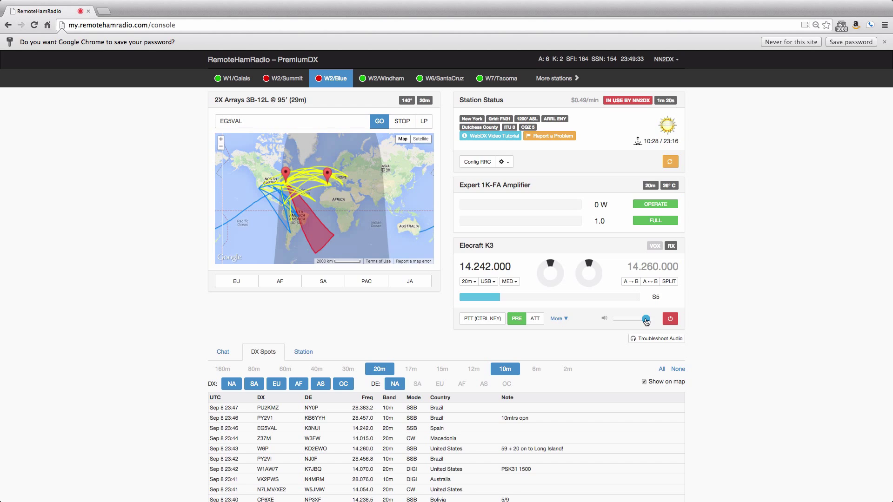
pyautogui.moveTo(646, 321); pyautogui.dragTo(625, 321)
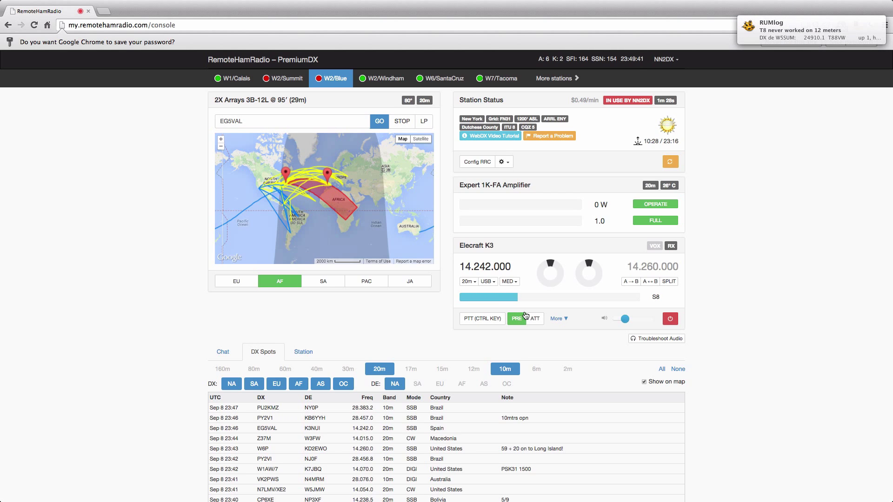
pyautogui.moveTo(625, 319); pyautogui.dragTo(615, 321)
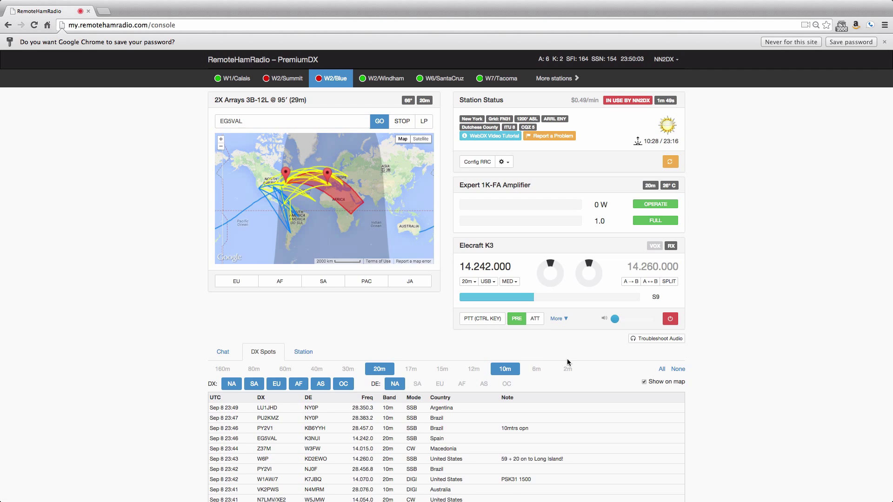
pyautogui.click(645, 383)
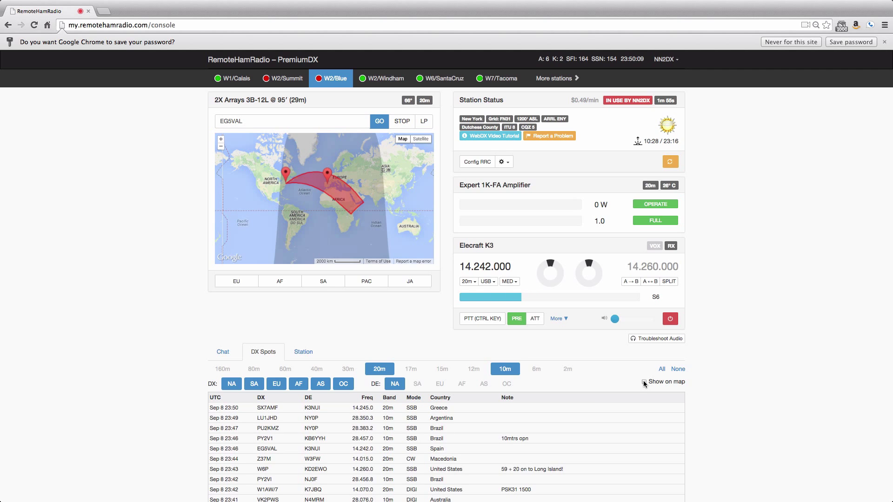
pyautogui.click(644, 382)
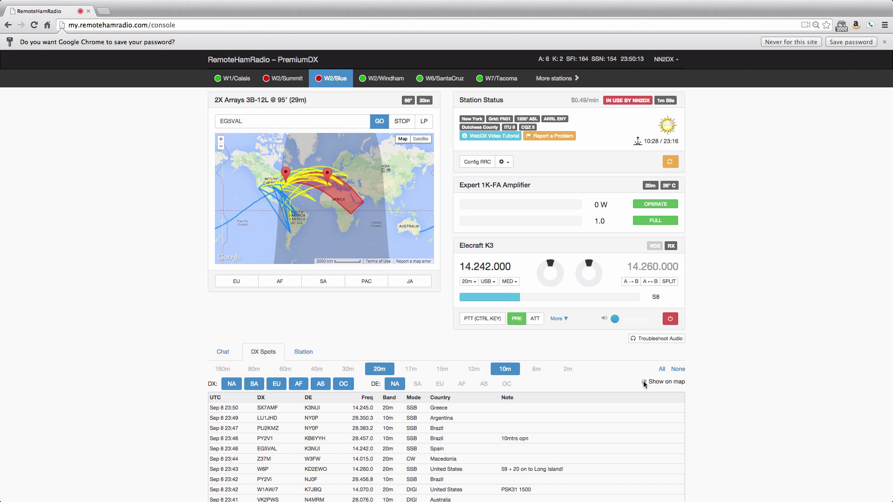
pyautogui.click(303, 352)
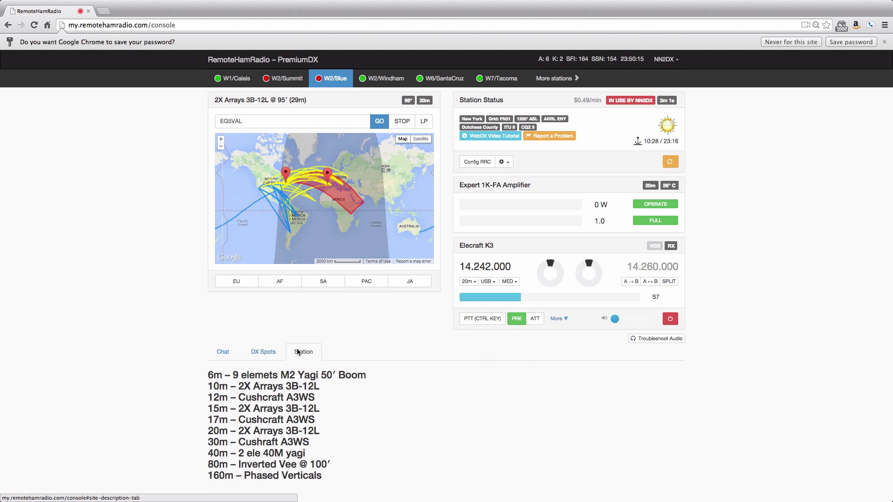
pyautogui.click(269, 354)
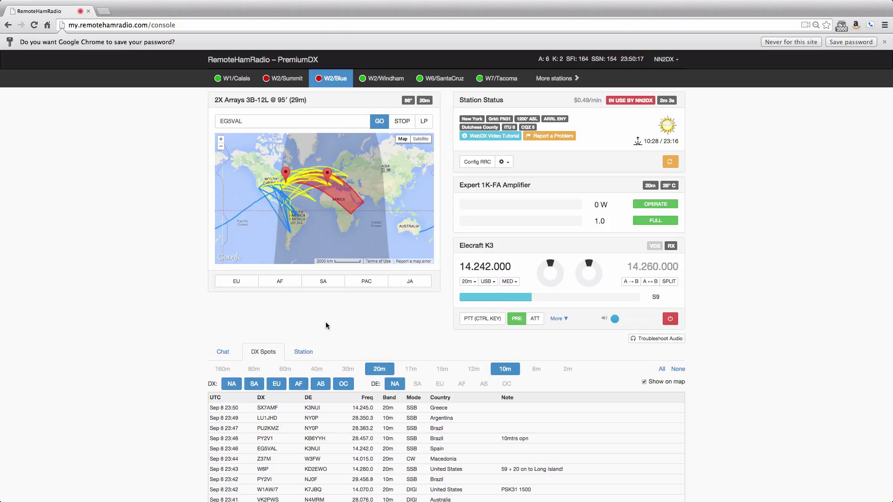